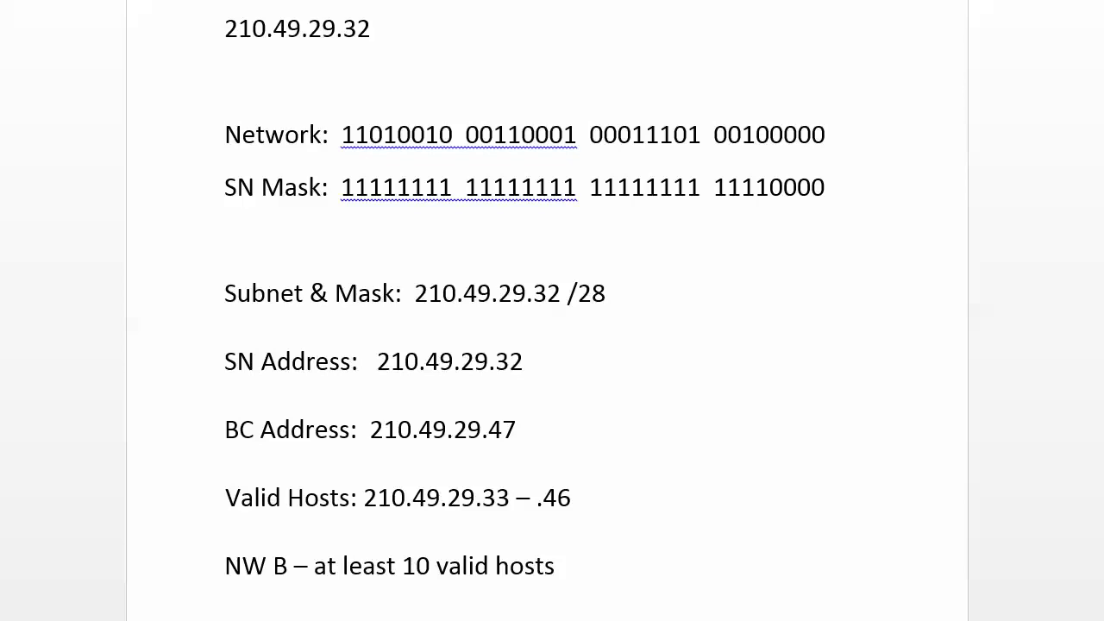
scroll(548, 320, down, 12)
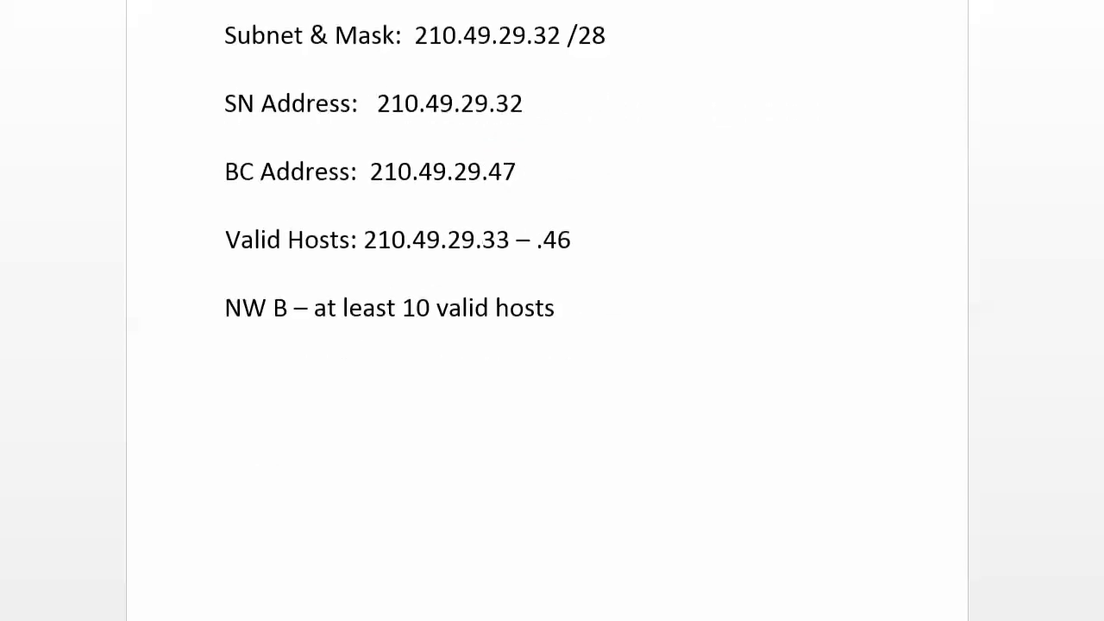
scroll(548, 319, down, 1)
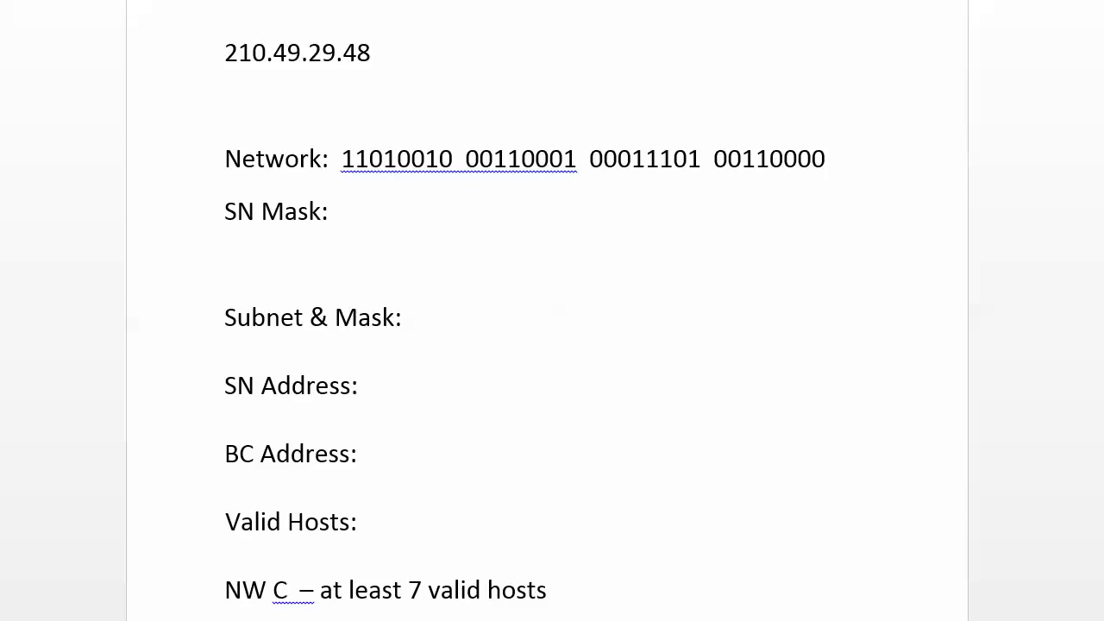
text(11111111  11111111  11111111)
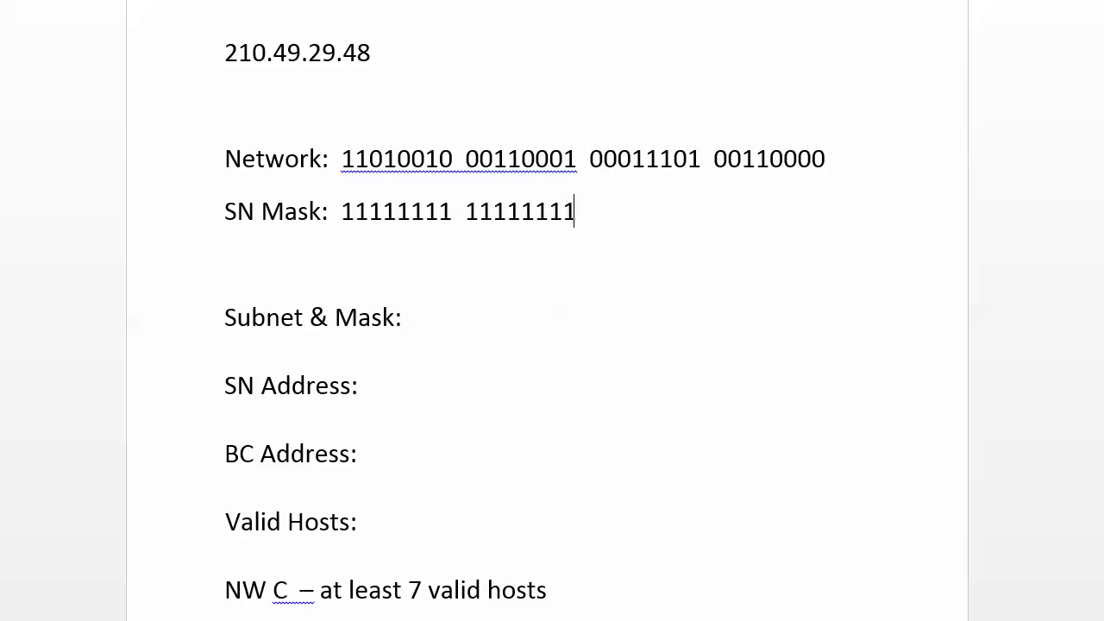
text(  11111111)
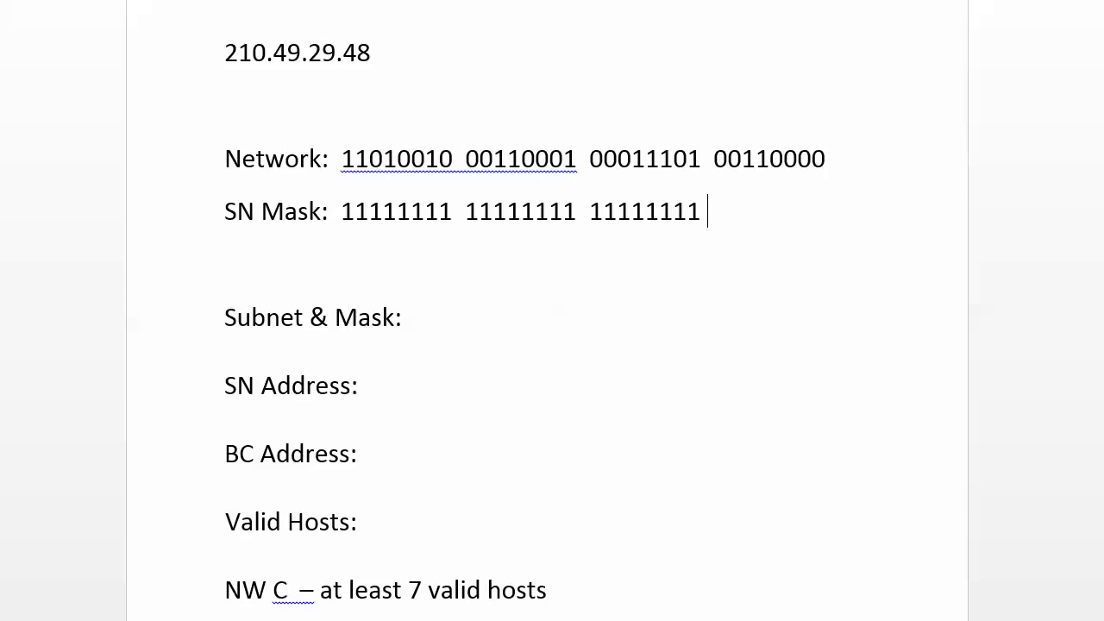
text(0000)
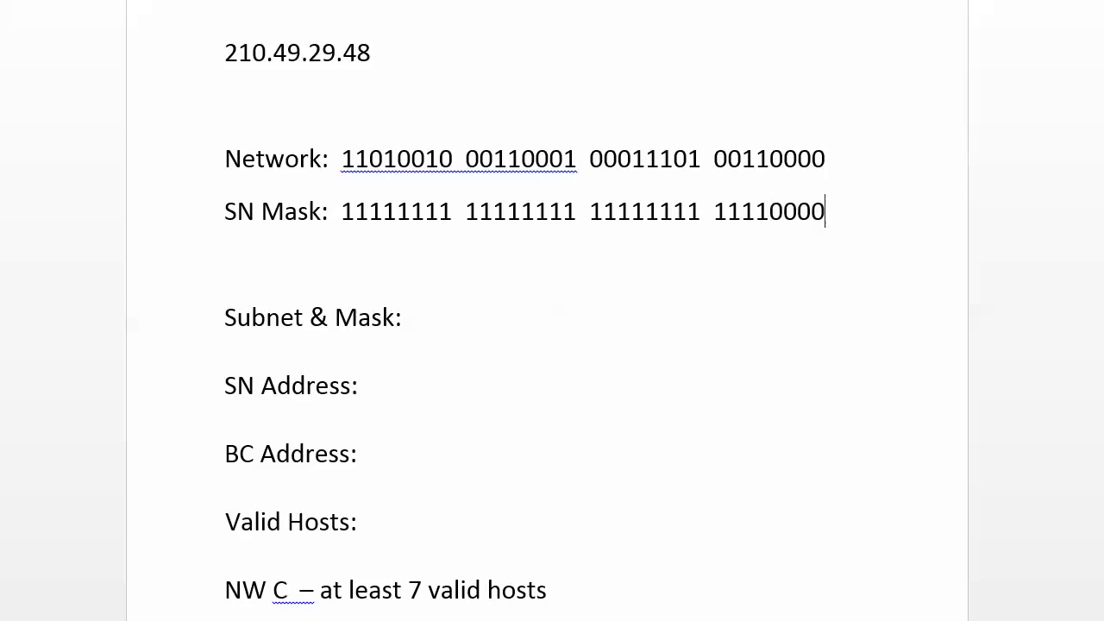
Enter 210.49.29.48 /28 as NW C's Subnet & Mask and 210.49.29.48 as its SN Address
click(414, 318)
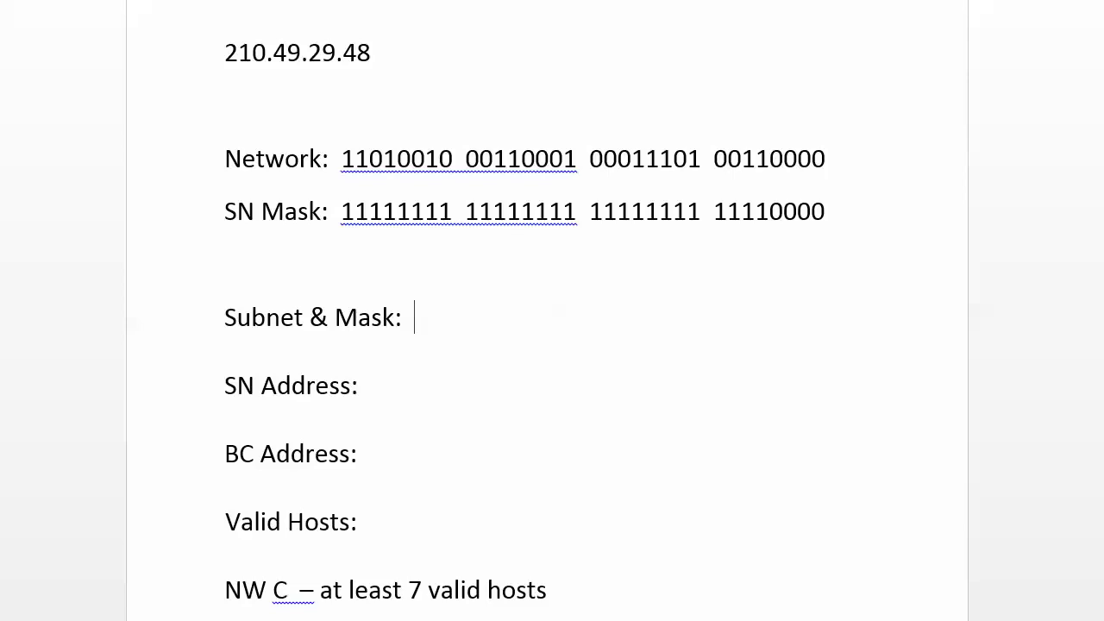
text(210.49.29.)
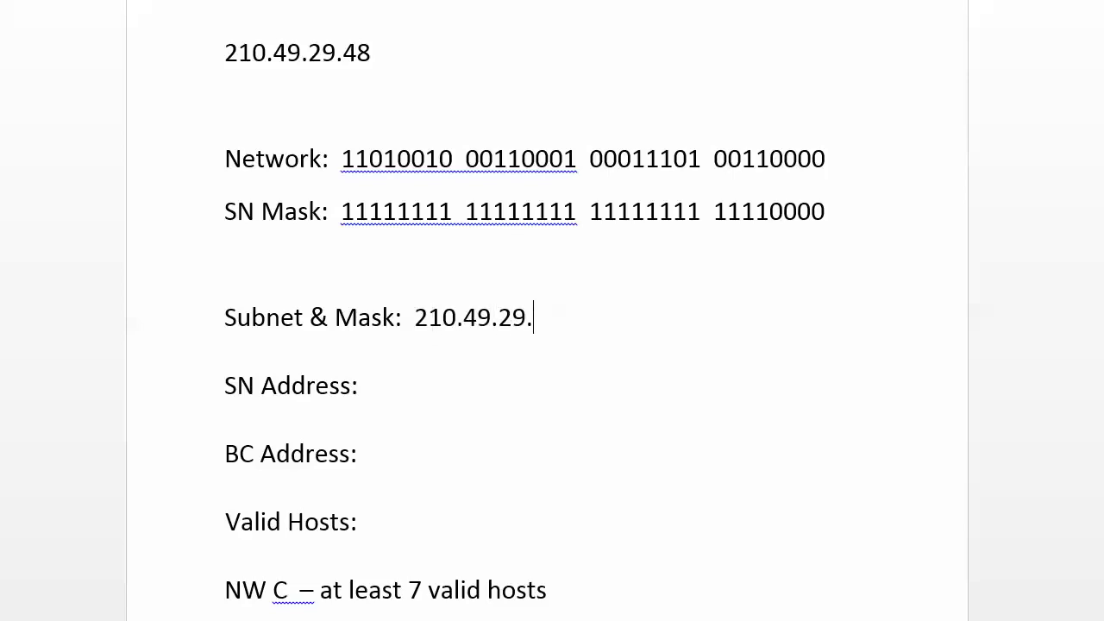
text(48  /28)
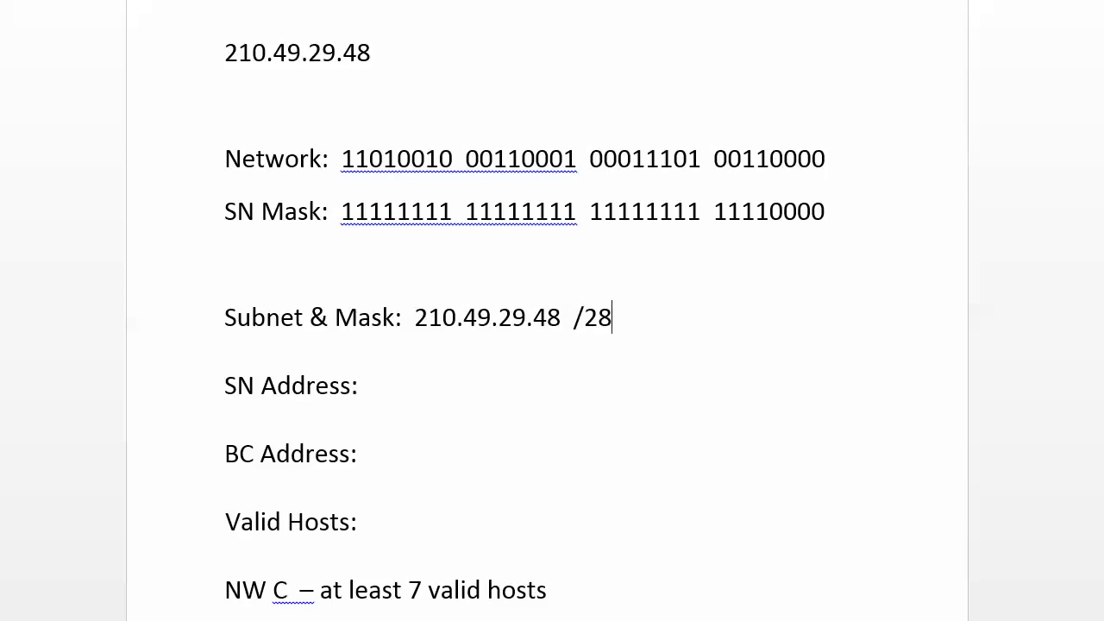
click(377, 386)
text(210.)
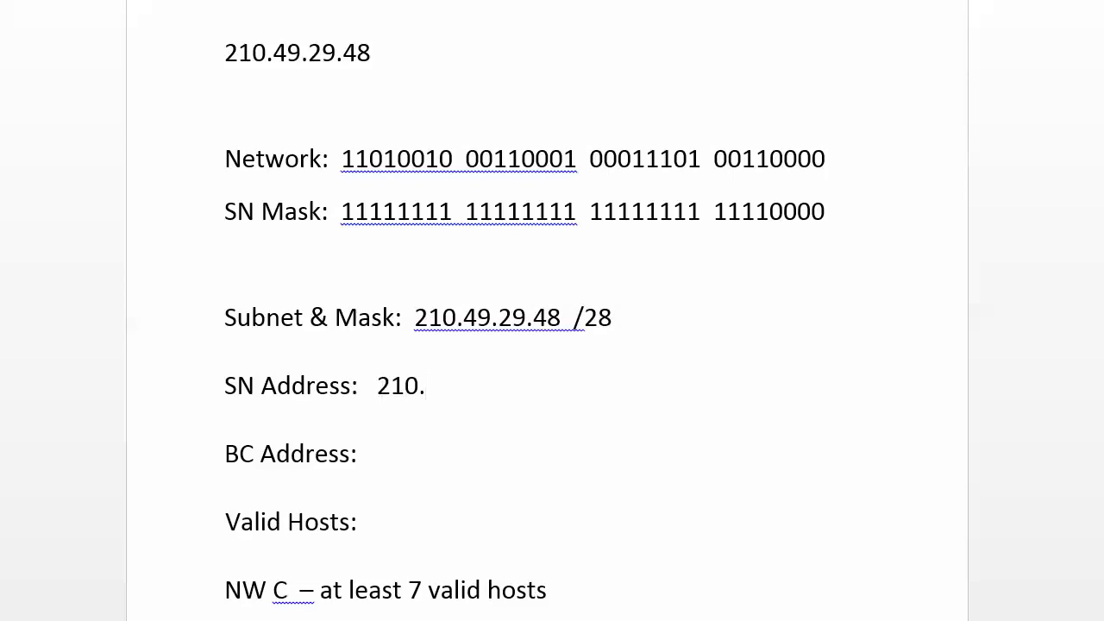
text(49.29.48)
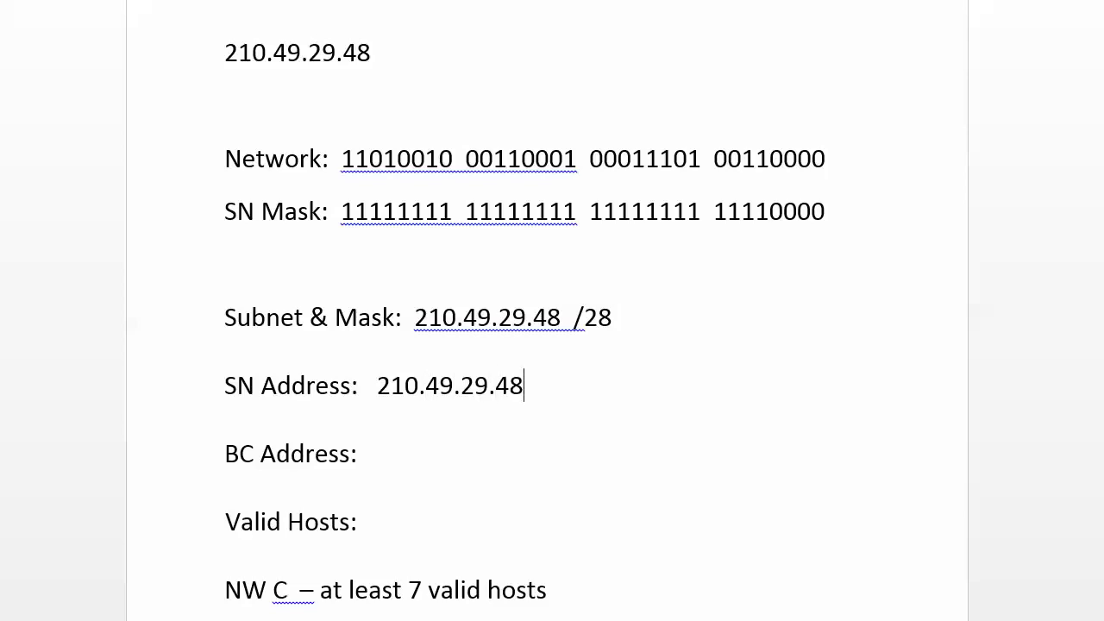
Enter 210.49.29.63 as the BC Address for NW C
click(371, 454)
text(210.49.29.)
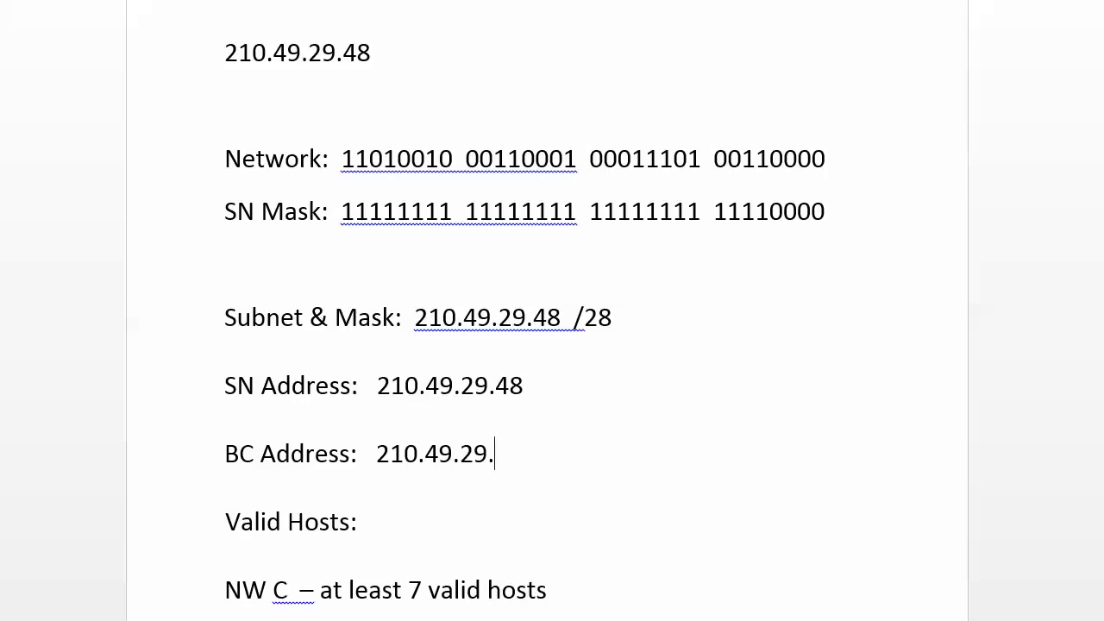
drag(826, 160, 771, 161)
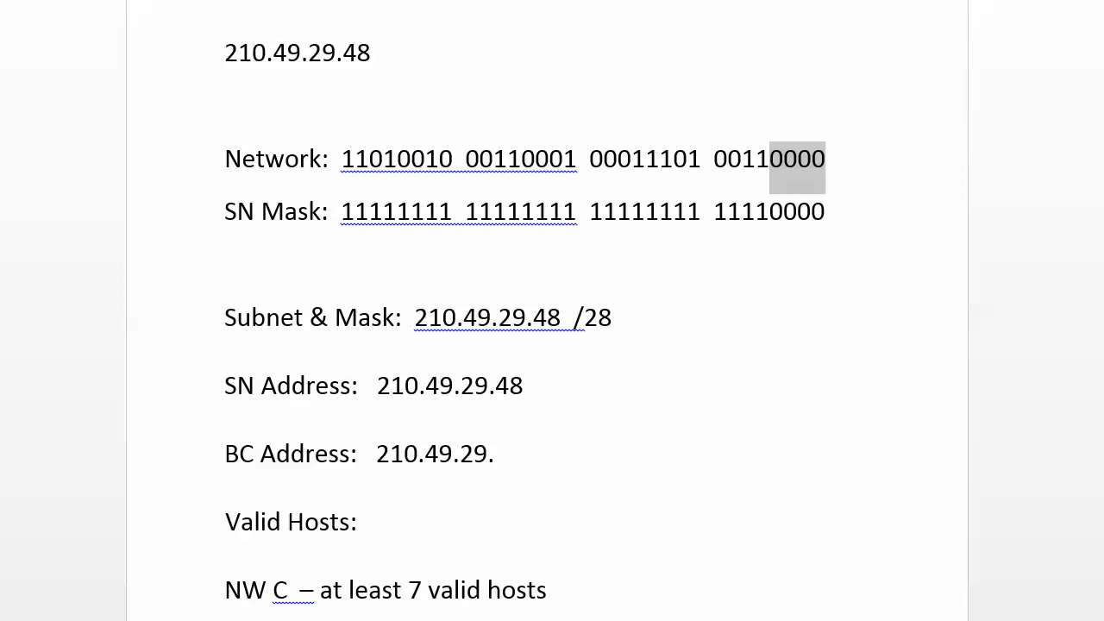
click(495, 453)
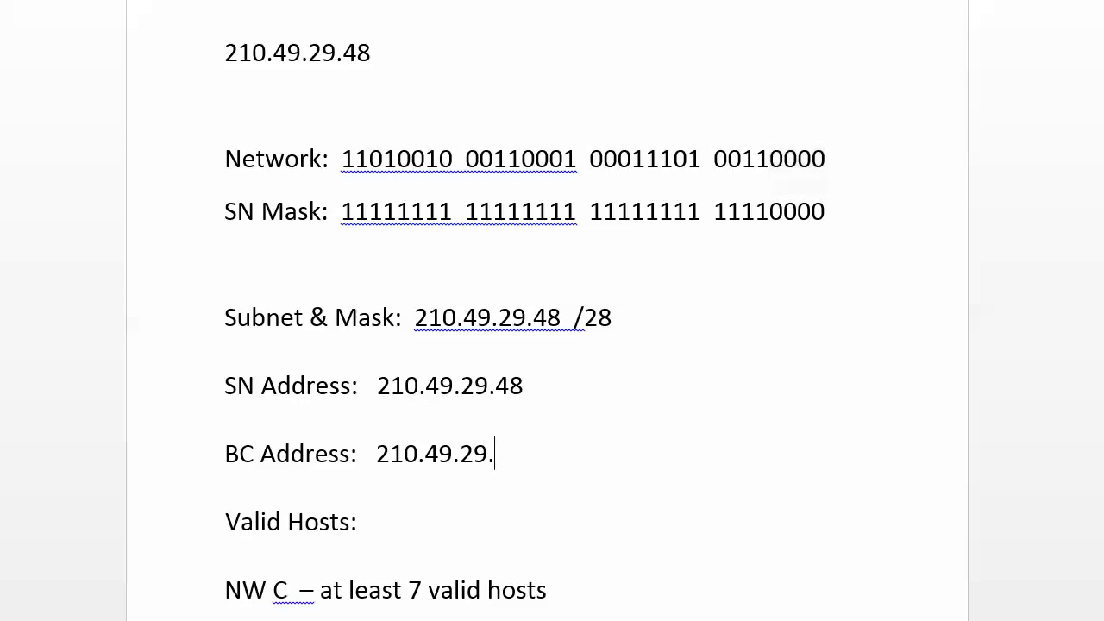
text(63)
Enter the Valid Hosts range for NW C as 210.49.29.49 – 210.49.29.62
click(363, 522)
text(210.)
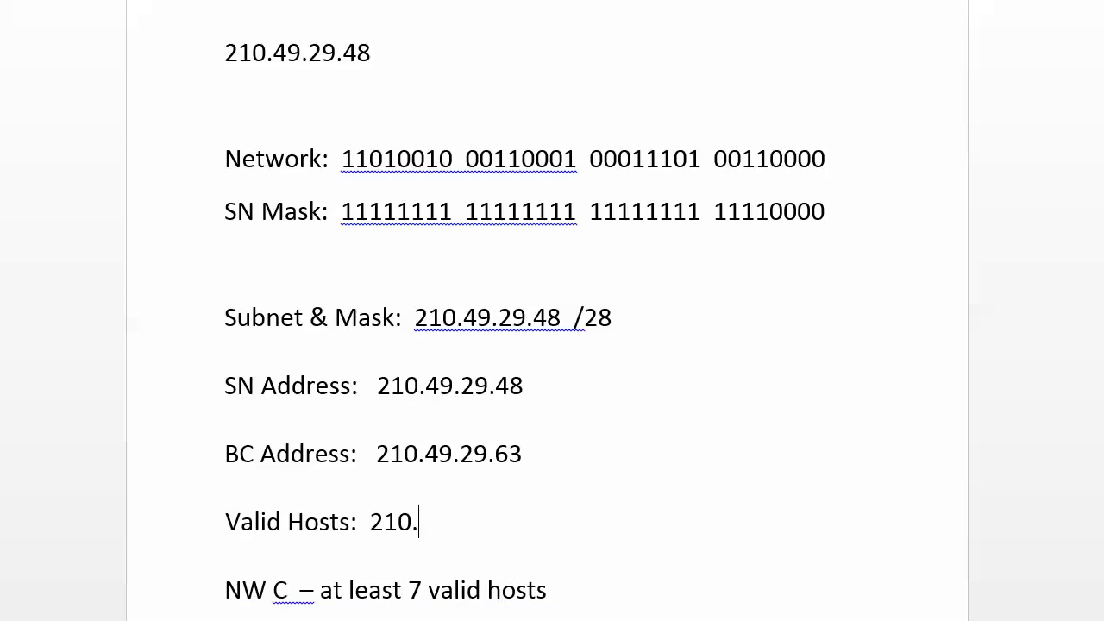
text(49.29.)
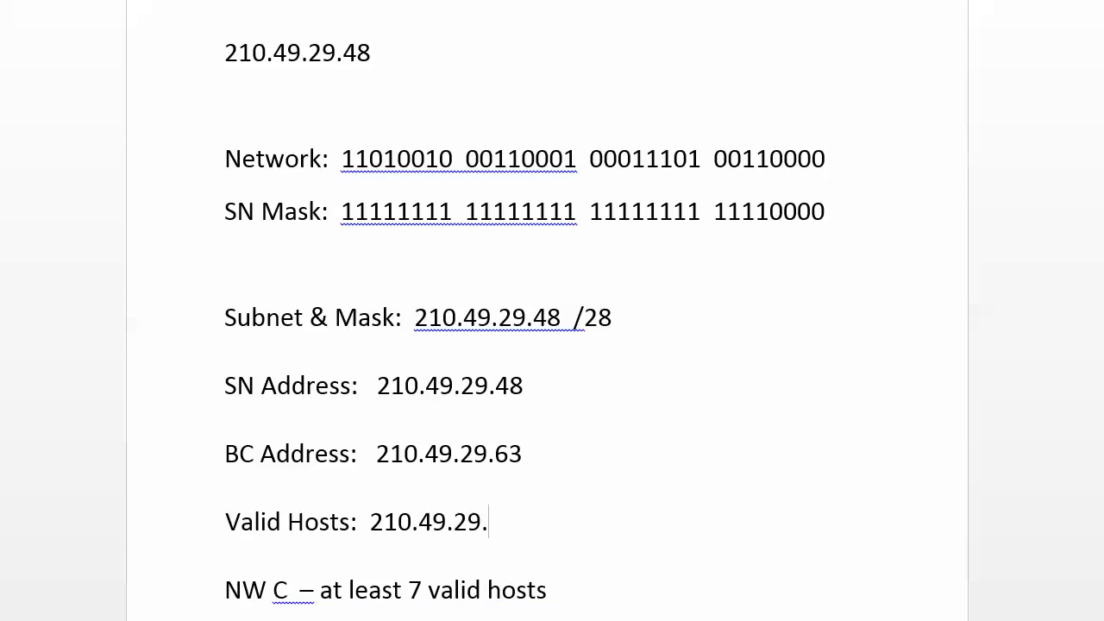
text(49 - 210.49.29.)
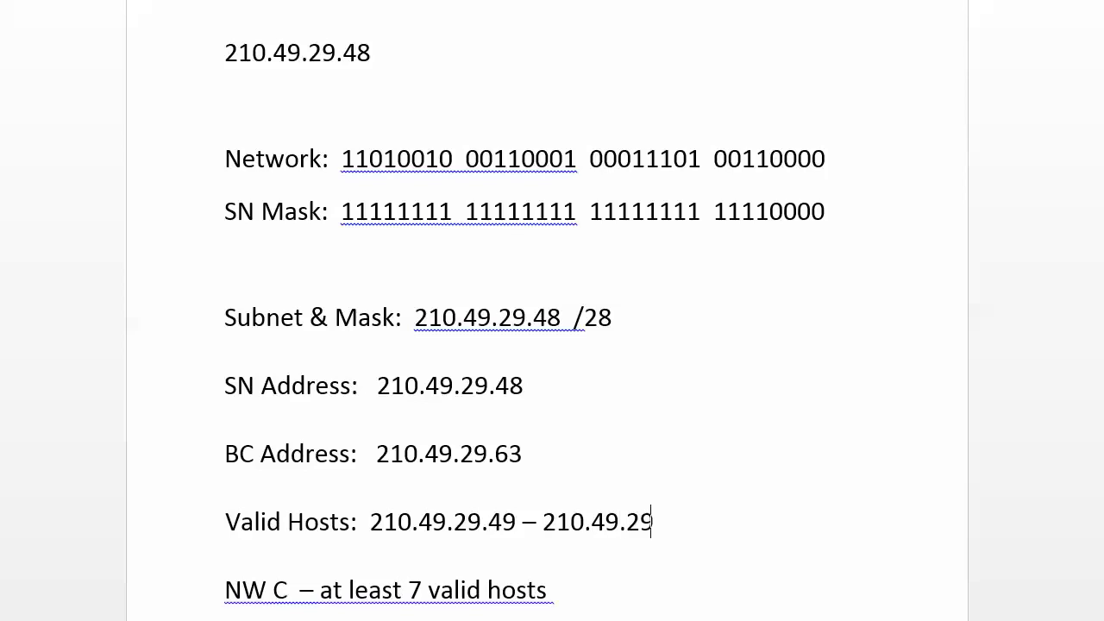
text(62)
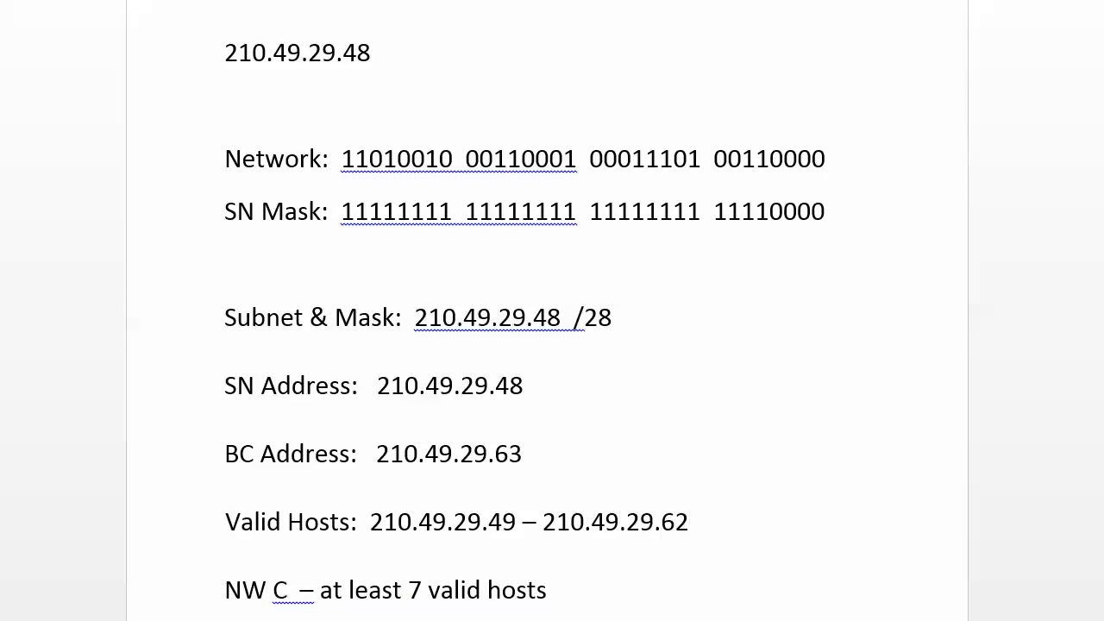
Copy the BC Address 210.49.29.63 of NW C
drag(524, 453, 376, 453)
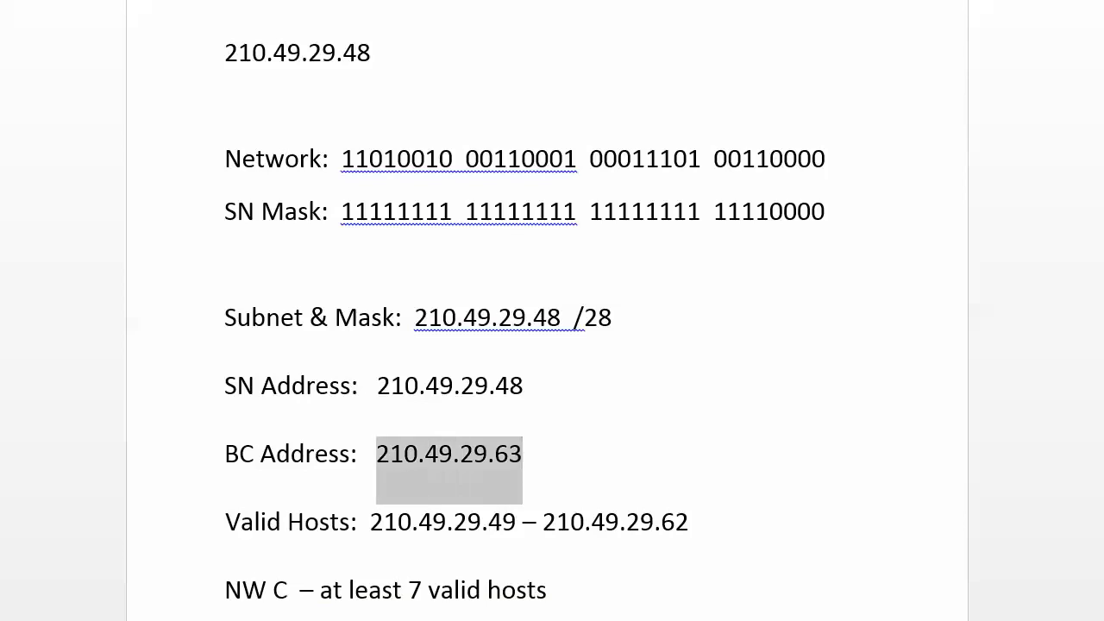
right_click(406, 456)
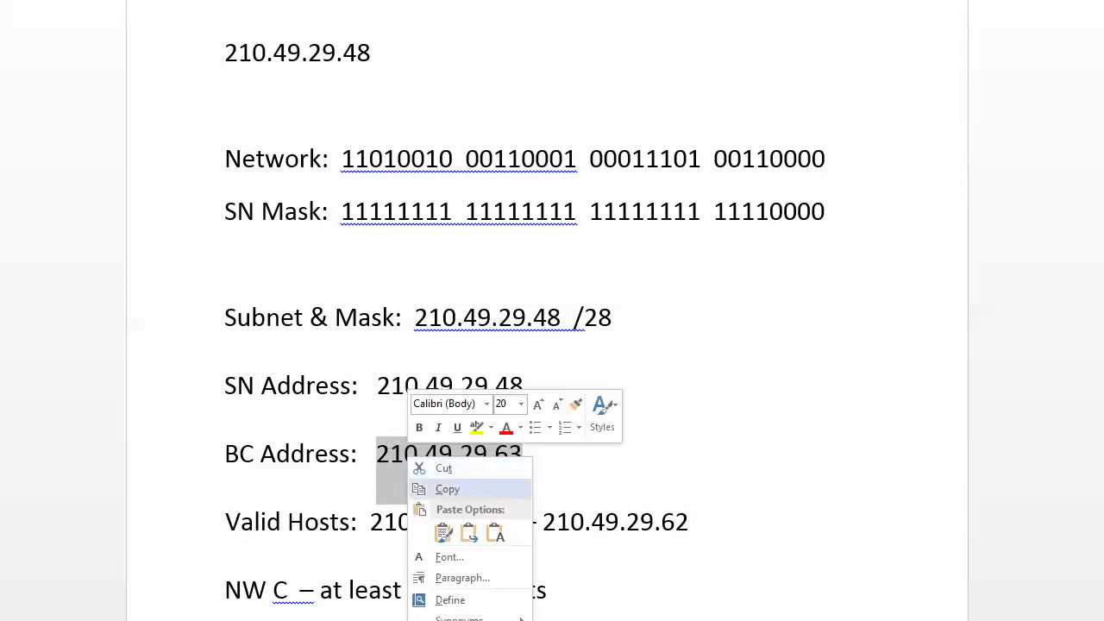
click(436, 490)
click(523, 454)
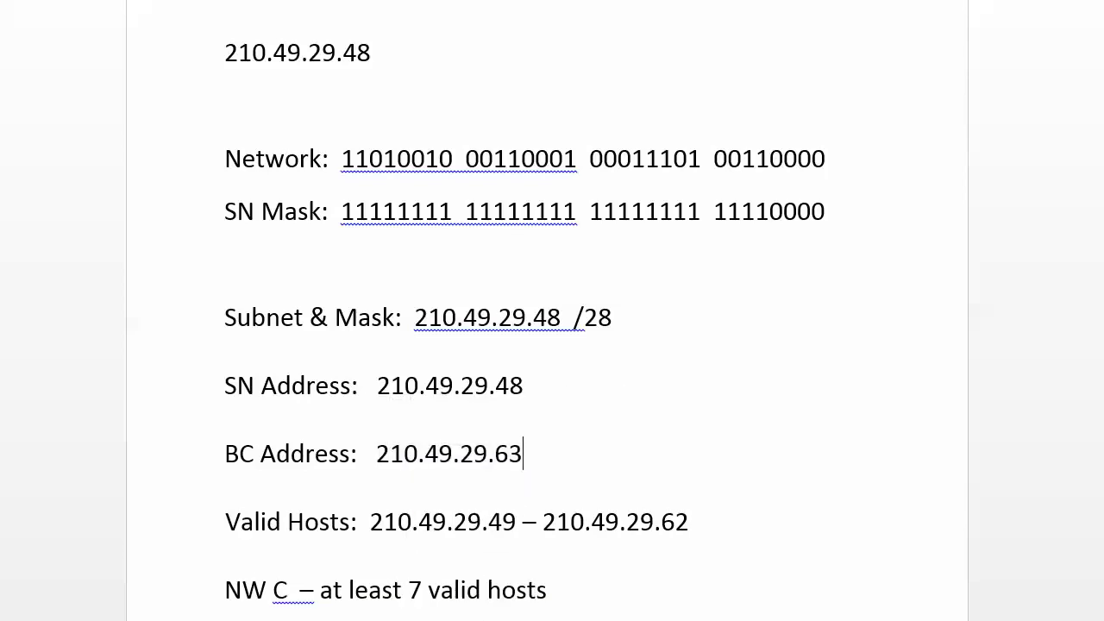
Change the network address heading the next, blank worksheet page to 210.49.29.64
scroll(553, 345, down, 10)
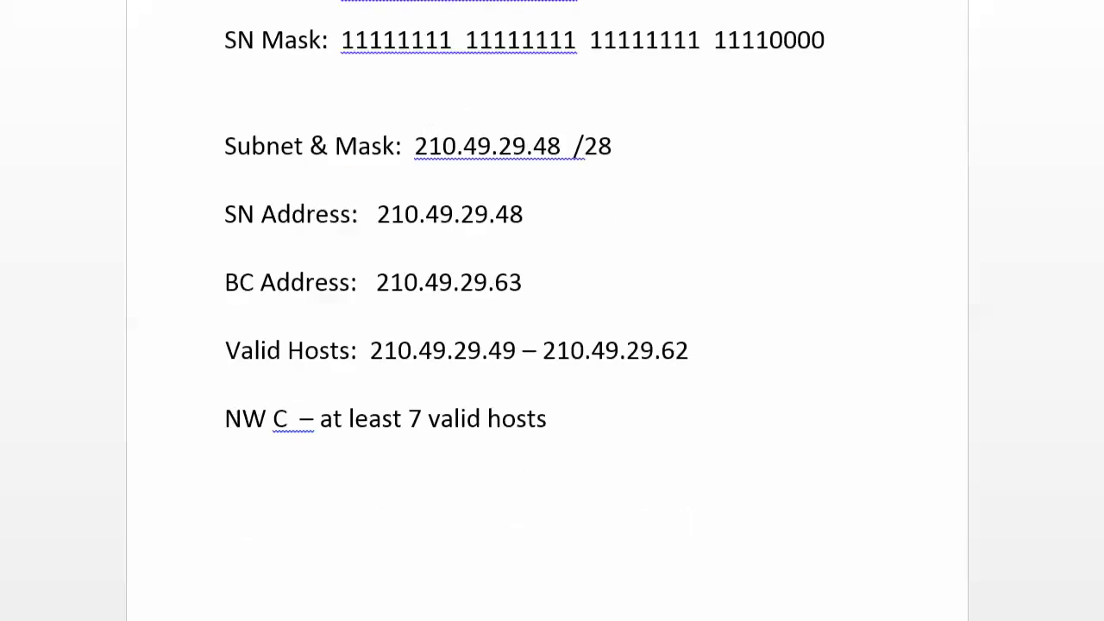
scroll(552, 346, down, 5)
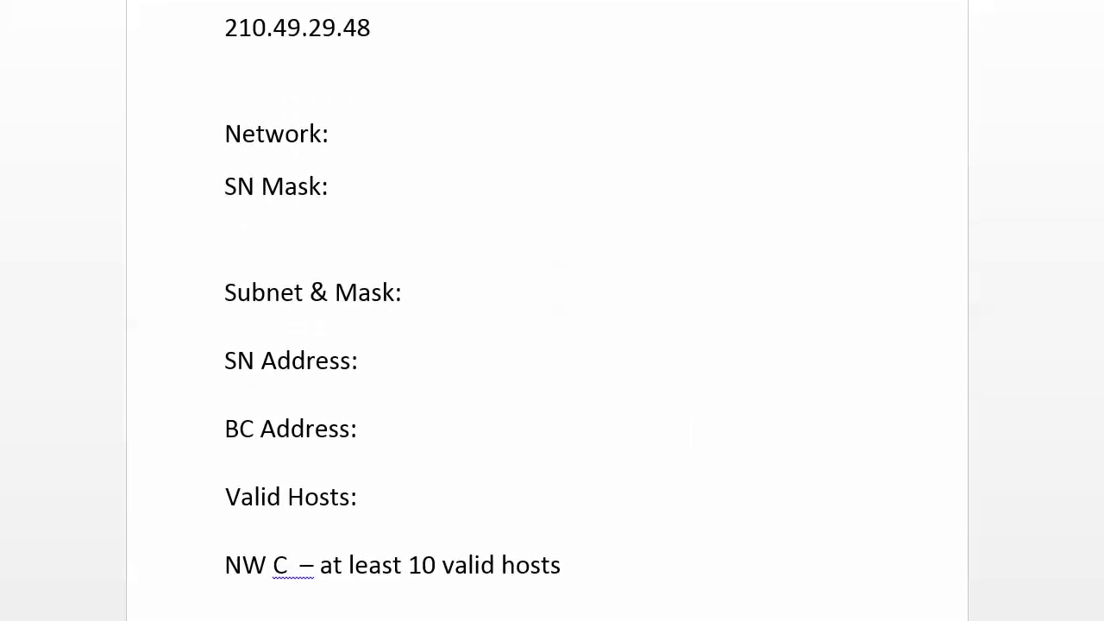
click(371, 27)
key(BackSpace)
key(BackSpace)
text(64)
Copy NW C's binary Network value into the empty Network line of the 210.49.29.64 worksheet
scroll(552, 310, up, 10)
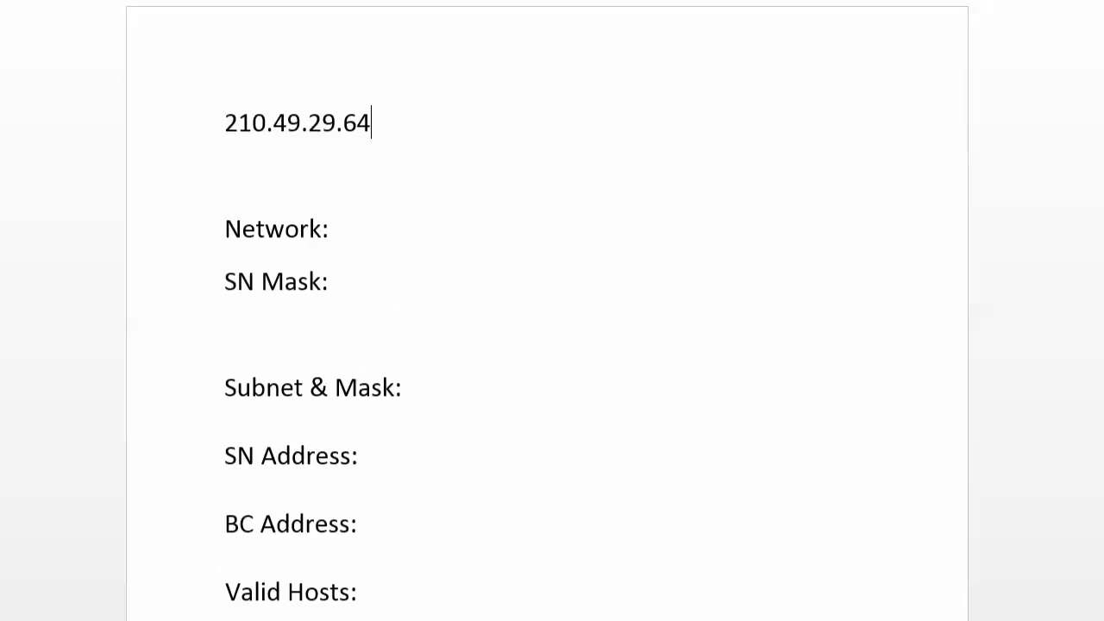
scroll(552, 311, up, 3)
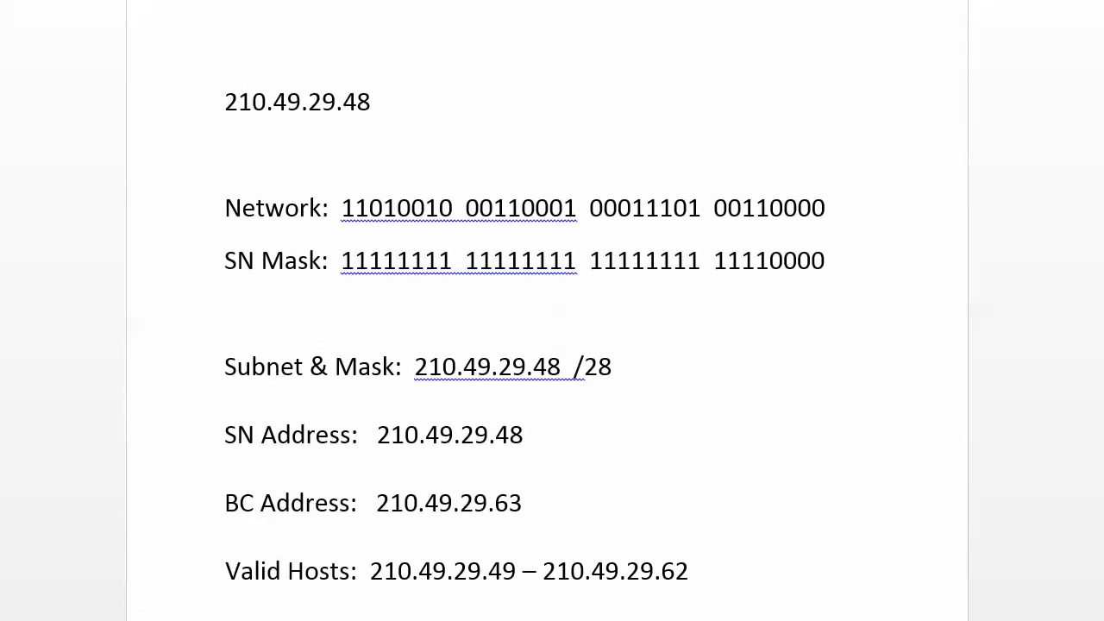
drag(825, 207, 341, 208)
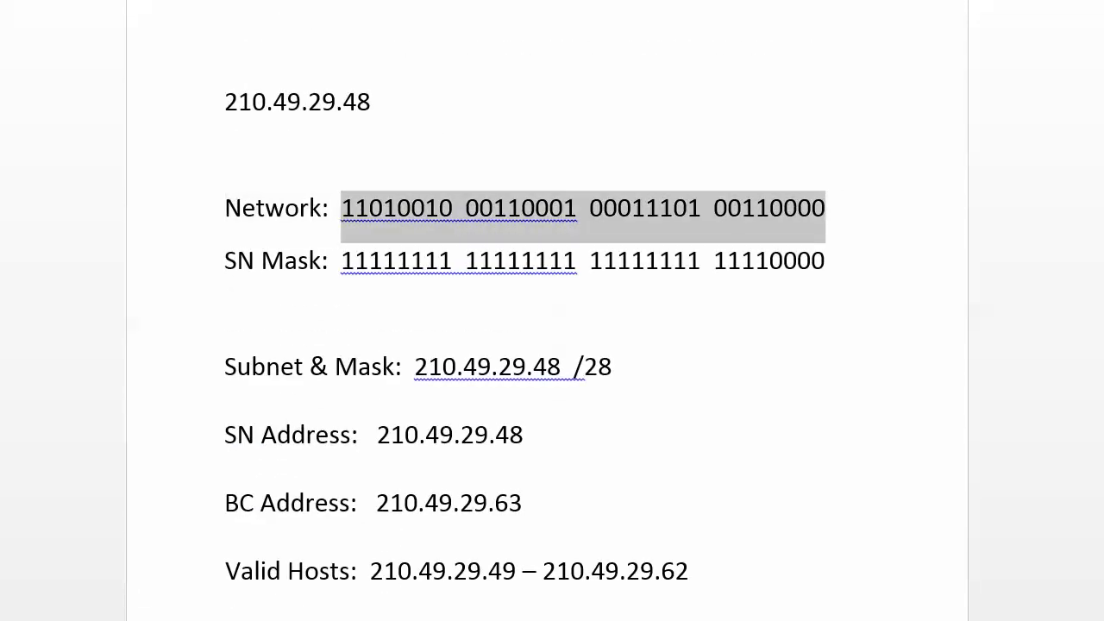
right_click(355, 208)
click(392, 241)
scroll(548, 319, down, 15)
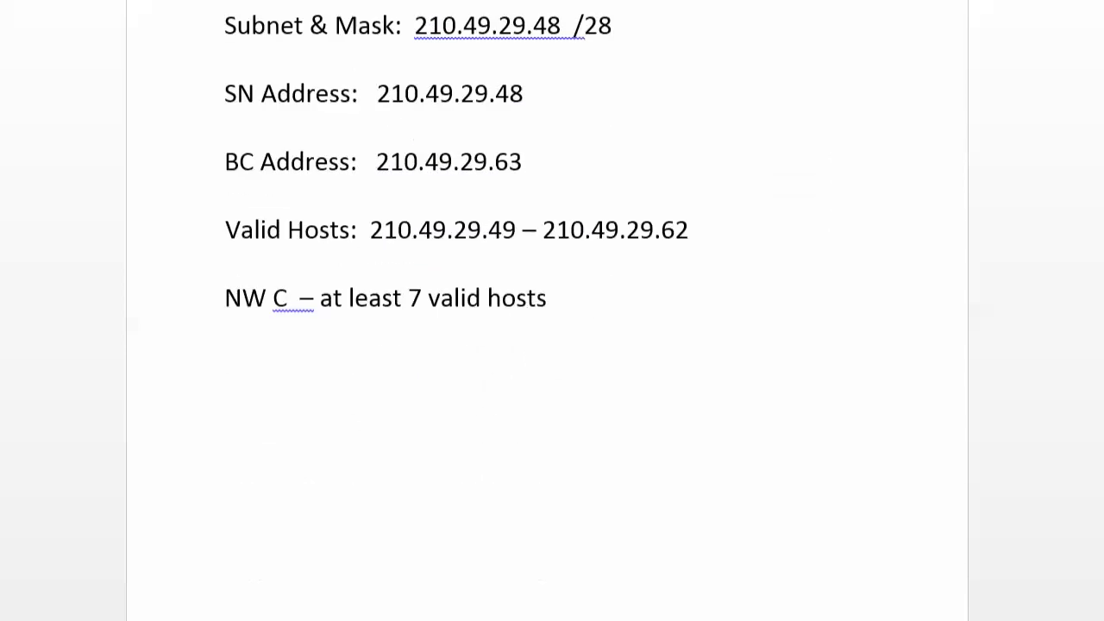
scroll(552, 319, down, 2)
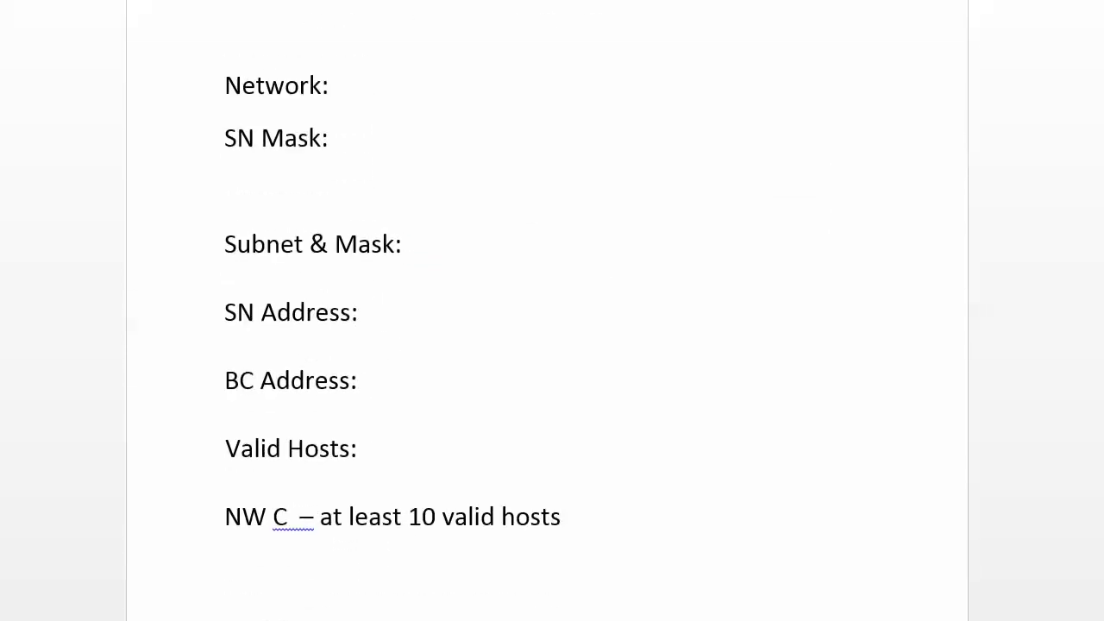
scroll(552, 320, up, 1)
click(342, 134)
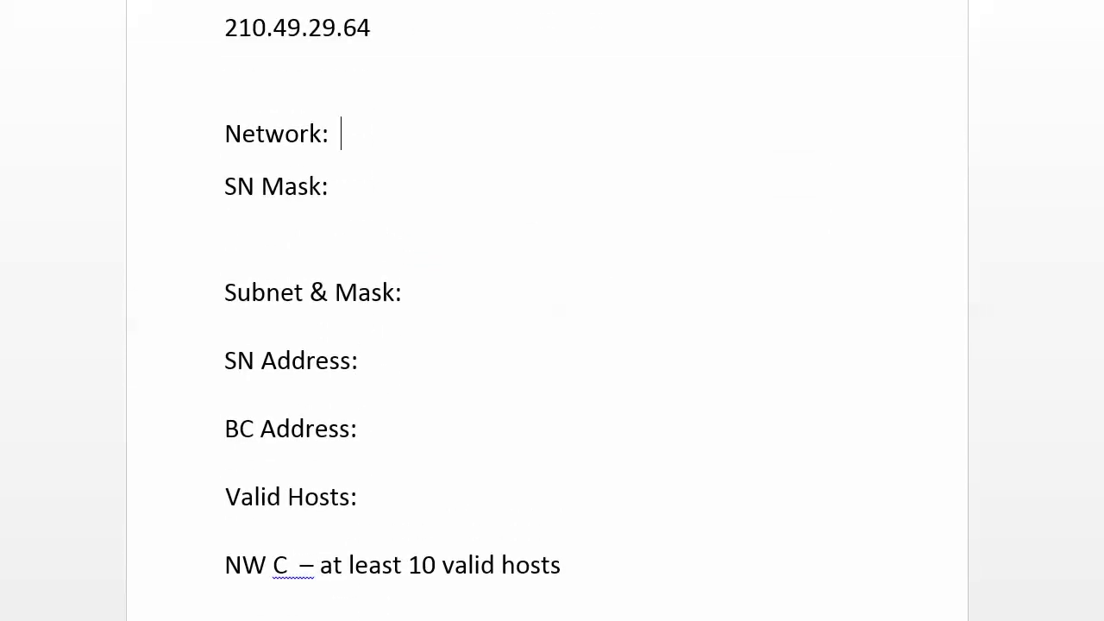
key(ctrl+v)
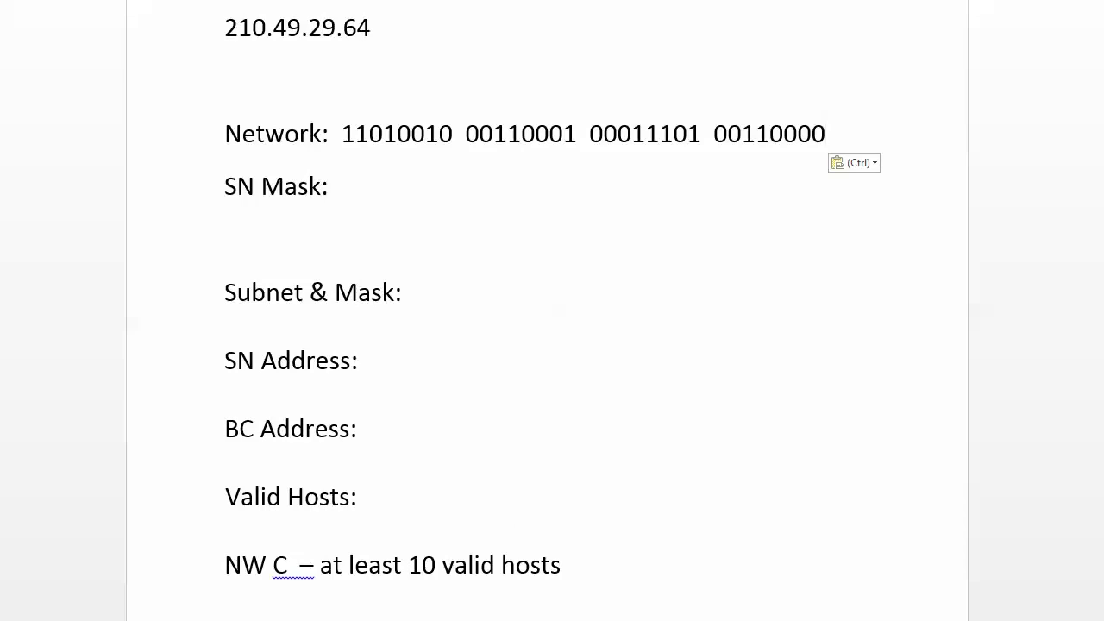
Change the last octet of the binary Network value on the 210.49.29.64 worksheet to 01000000
click(770, 134)
key(BackSpace)
key(BackSpace)
key(BackSpace)
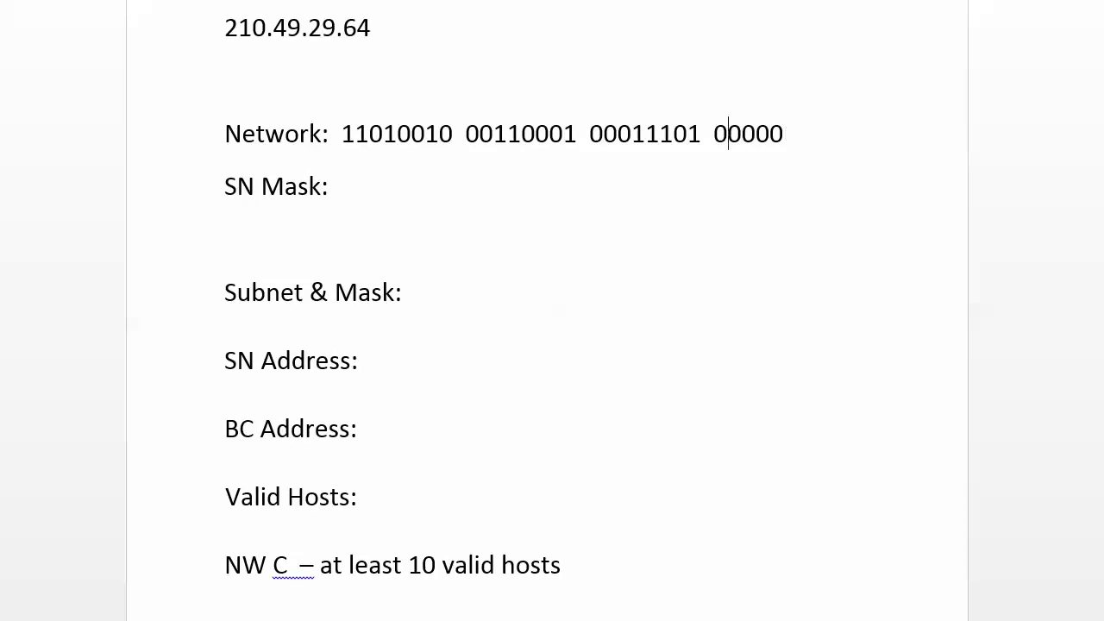
text(011)
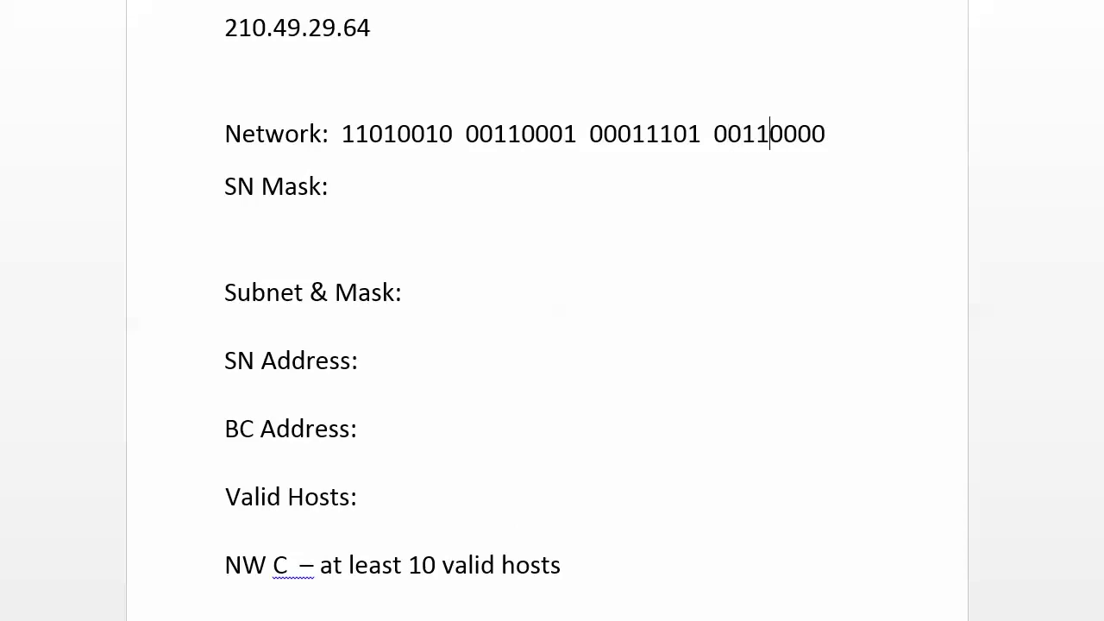
key(BackSpace)
key(BackSpace)
key(BackSpace)
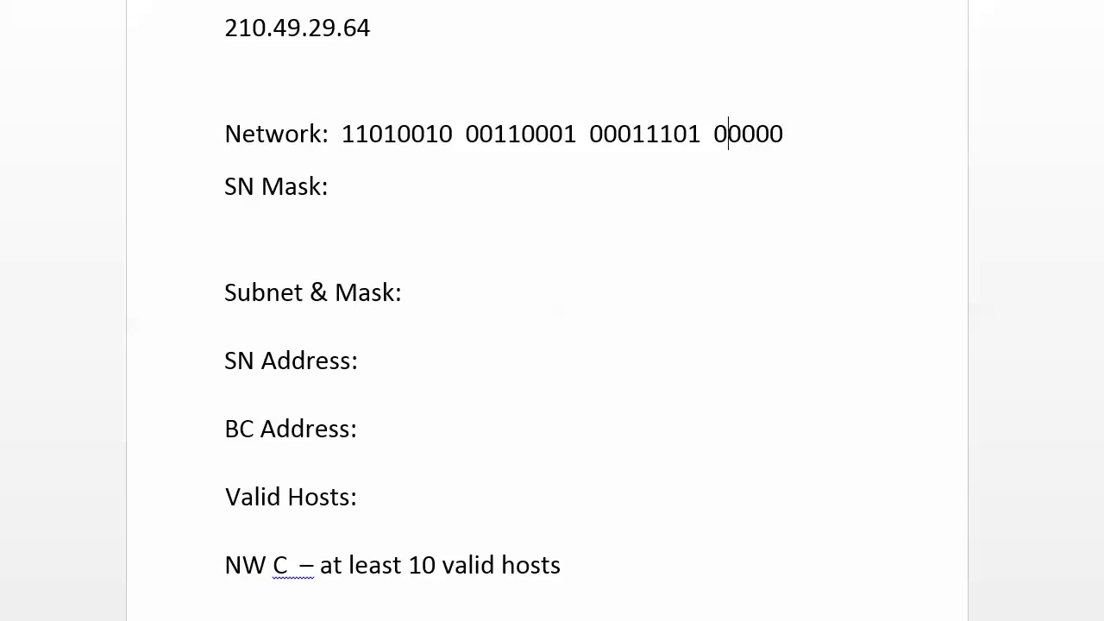
text(100)
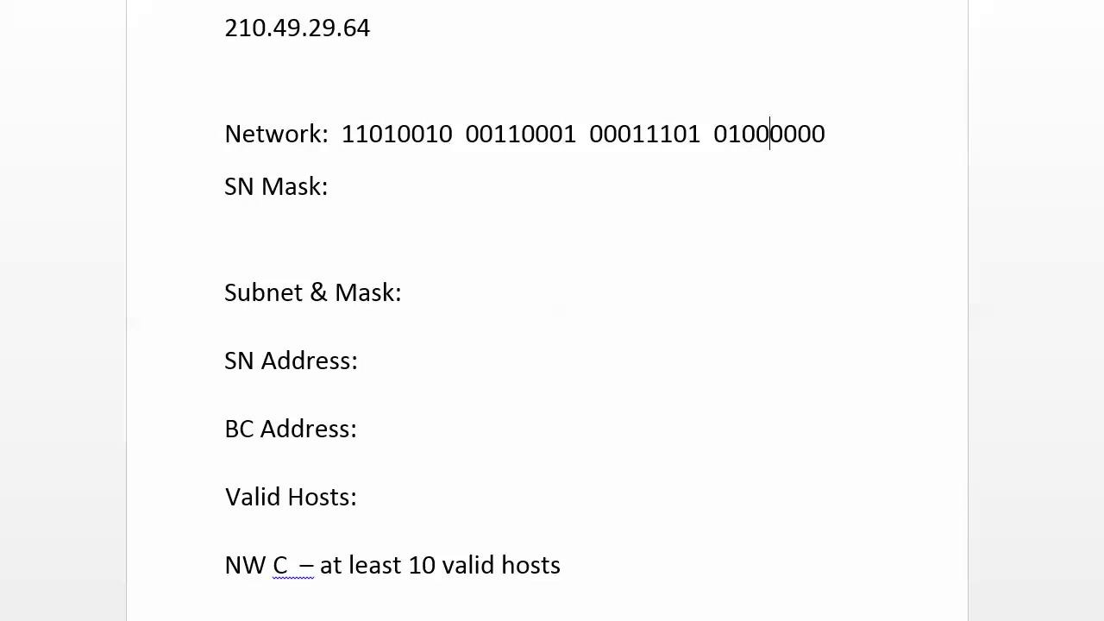
Relabel the network in the "at least 10 valid hosts" line of the 210.49.29.64 worksheet as NW D
click(294, 565)
key(BackSpace)
key(BackSpace)
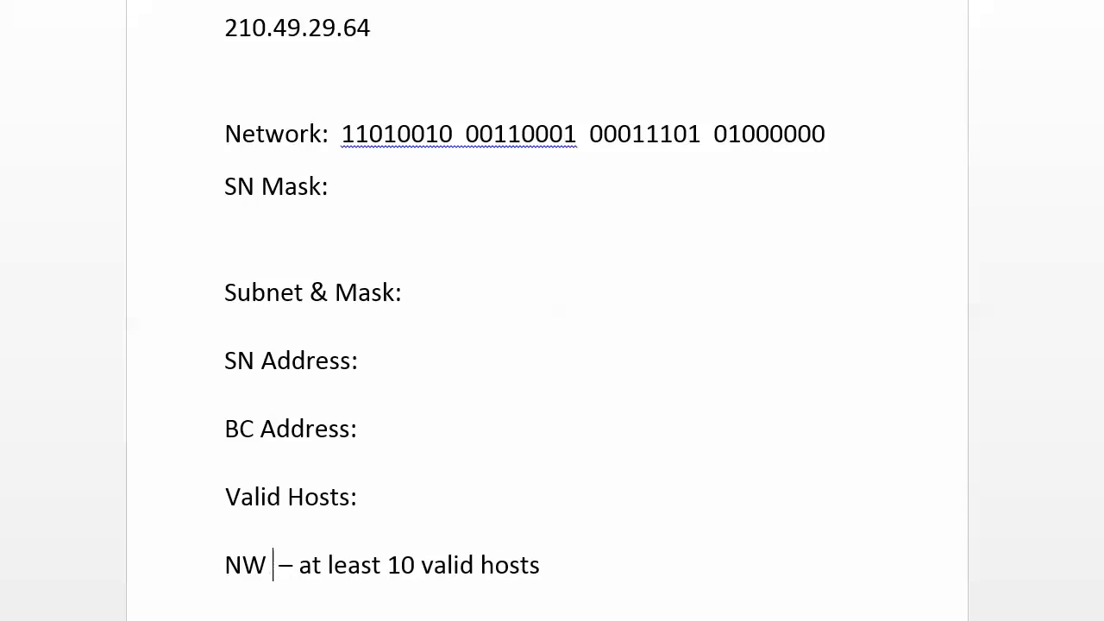
text(D)
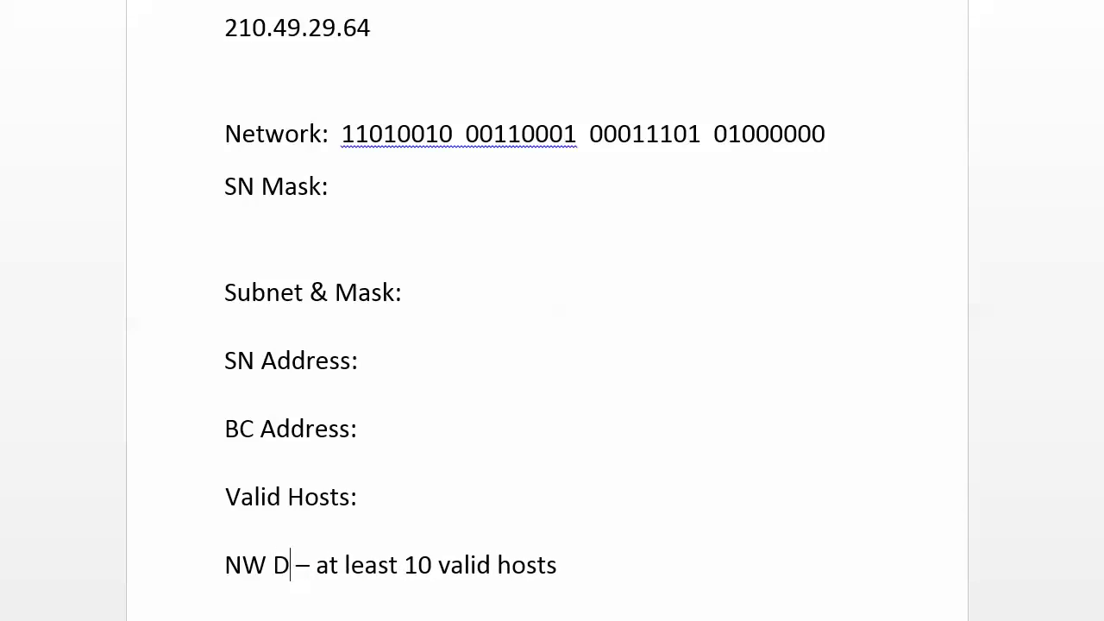
Change NW D's requirement line to at least 3 valid hosts
click(432, 566)
key(BackSpace)
key(BackSpace)
text(3)
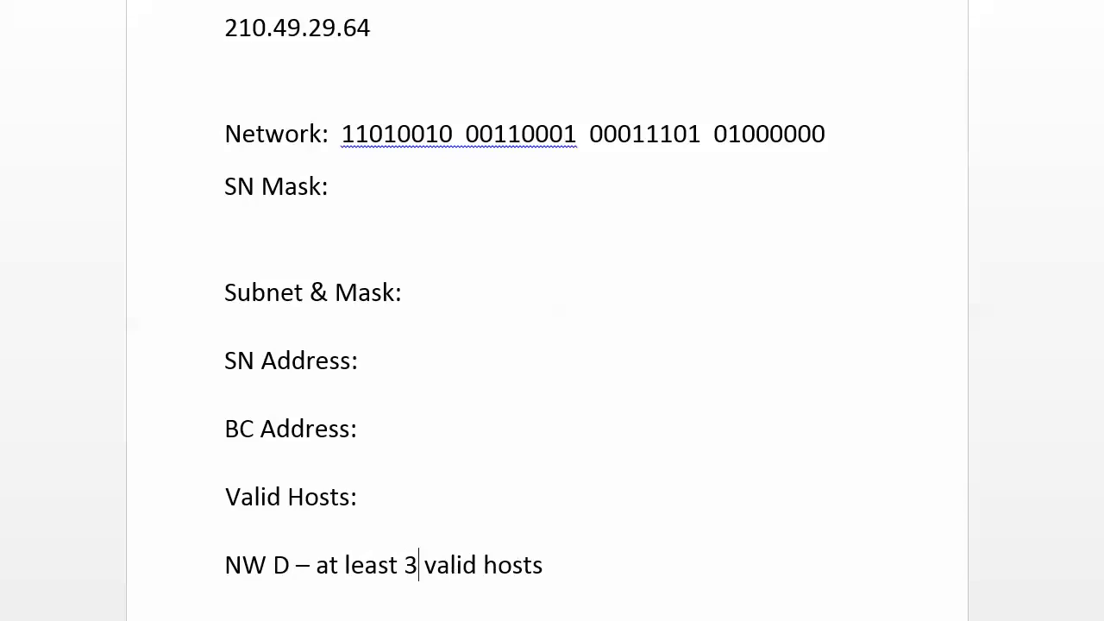
click(377, 361)
click(341, 186)
text(11111111  )
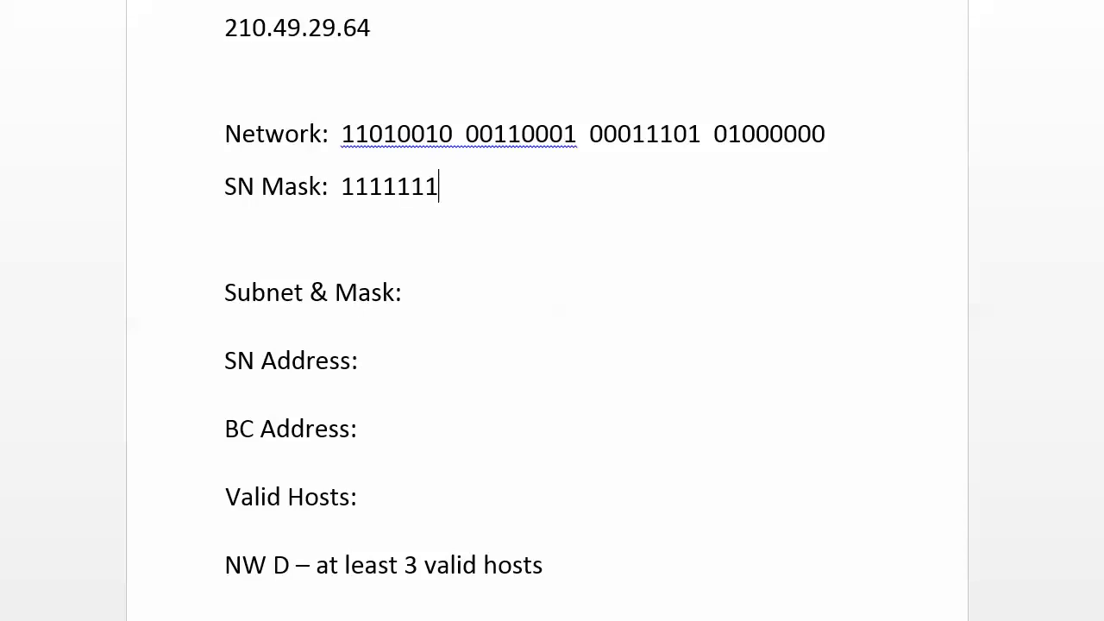
text(11111111  11111111  11111000)
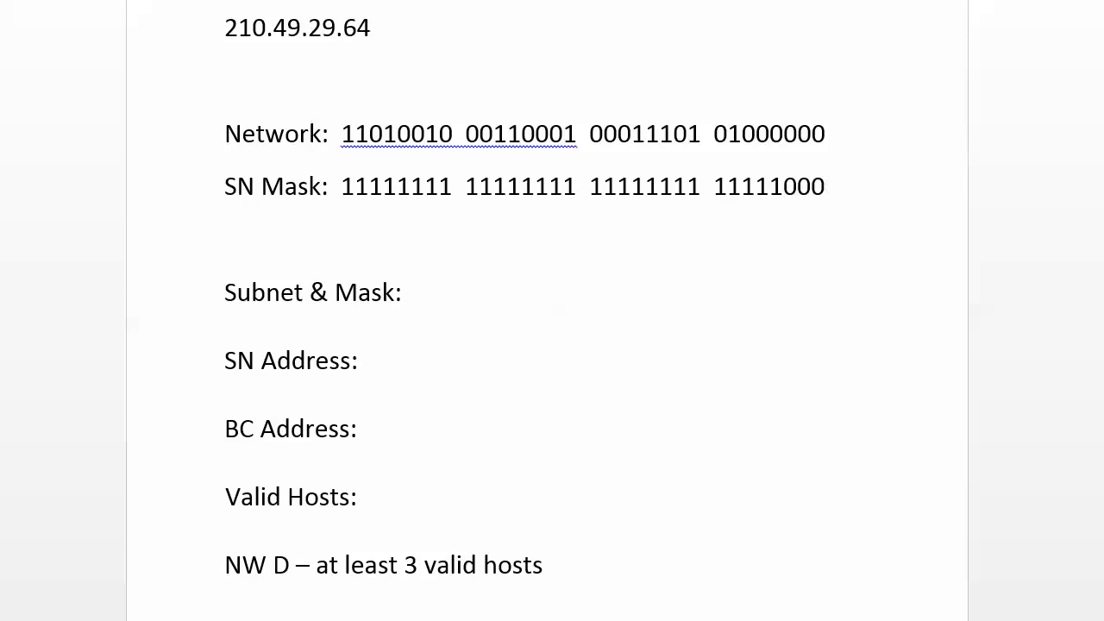
Enter 210.49.29.64 /29 as NW D's Subnet & Mask and 210.49.29.64 as its SN Address
click(415, 292)
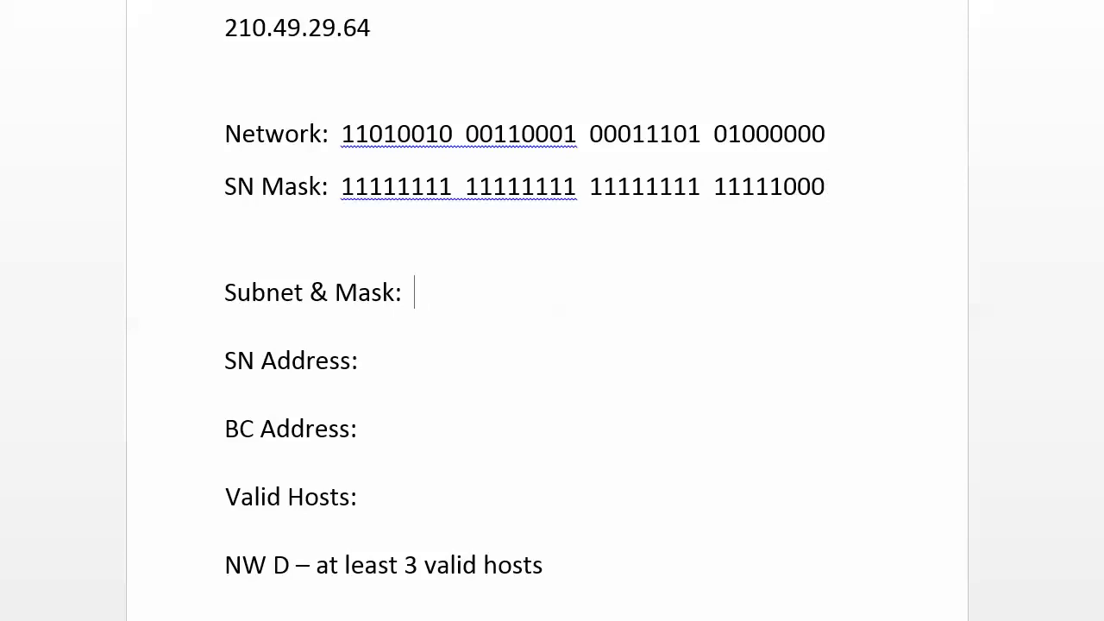
text(210.49.2)
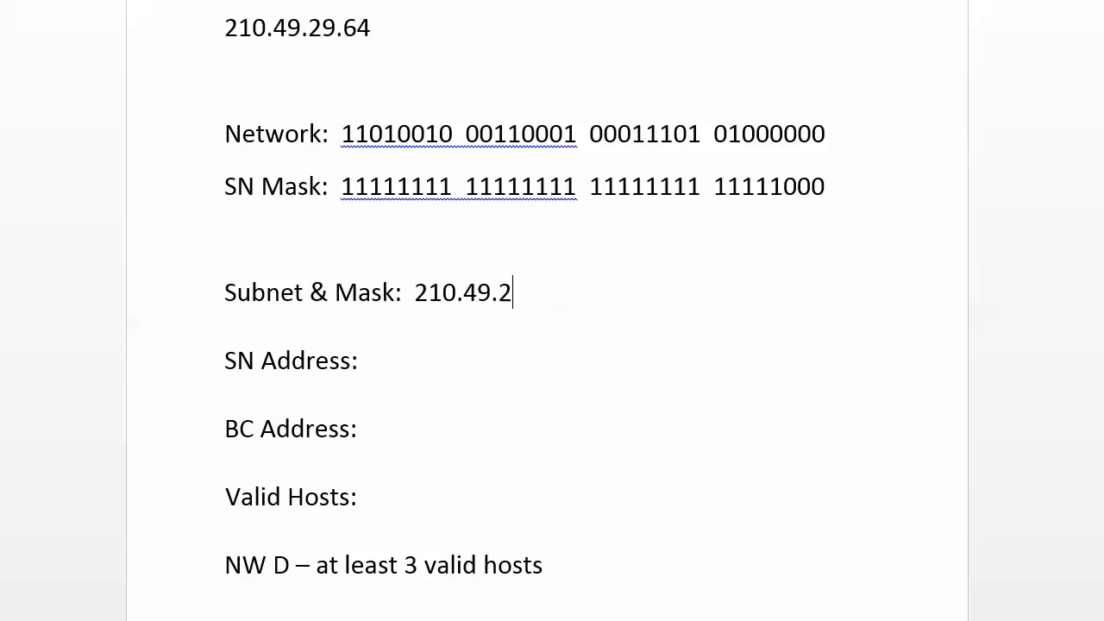
text(9.64  /29)
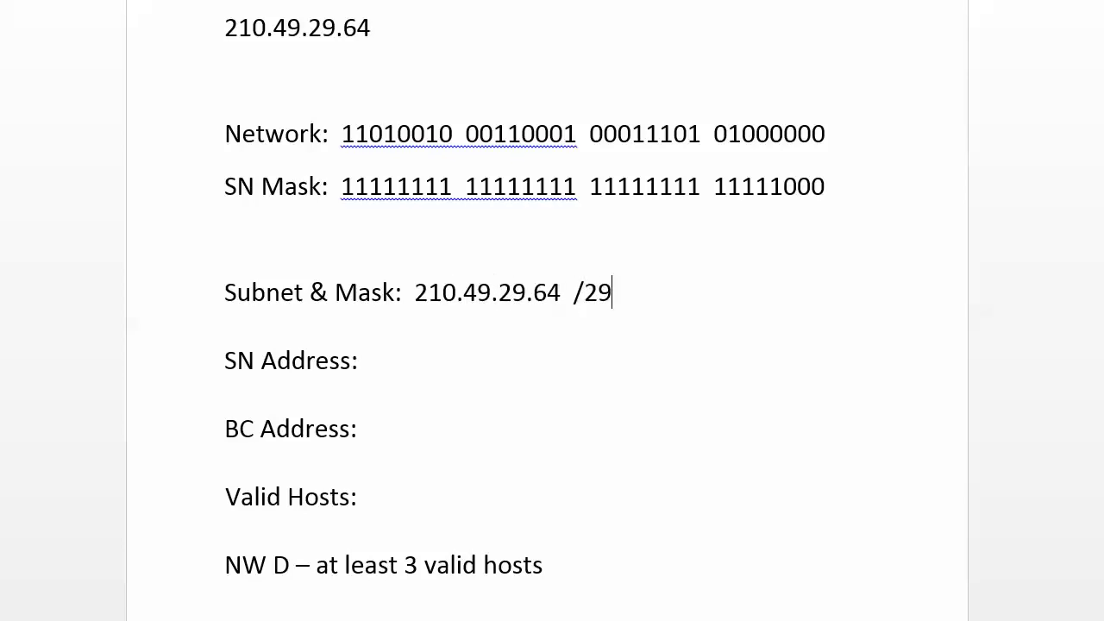
click(377, 360)
text(210.49)
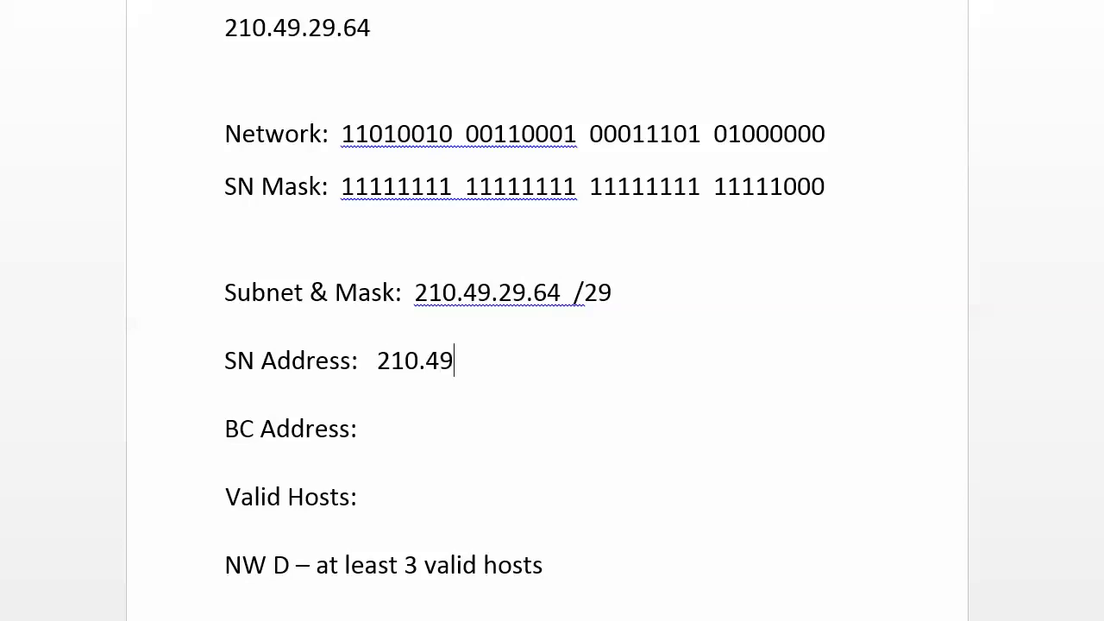
text(.29.64)
Check the last three host bits of NW D's binary Network value and enter 210.49.29.71 as the BC Address
click(370, 428)
drag(825, 135, 784, 133)
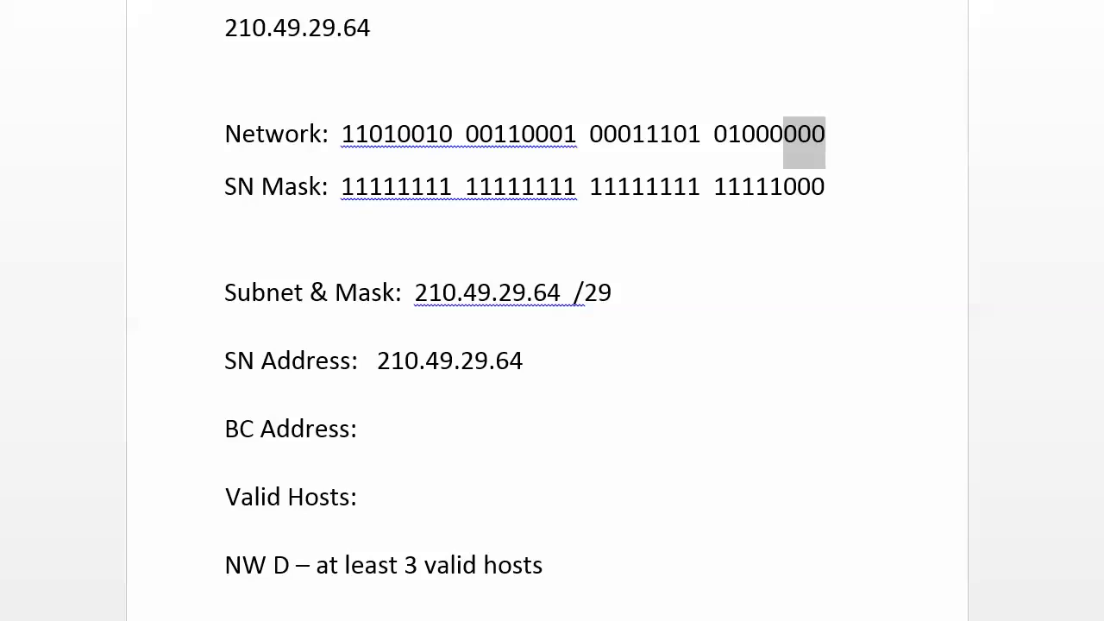
click(371, 429)
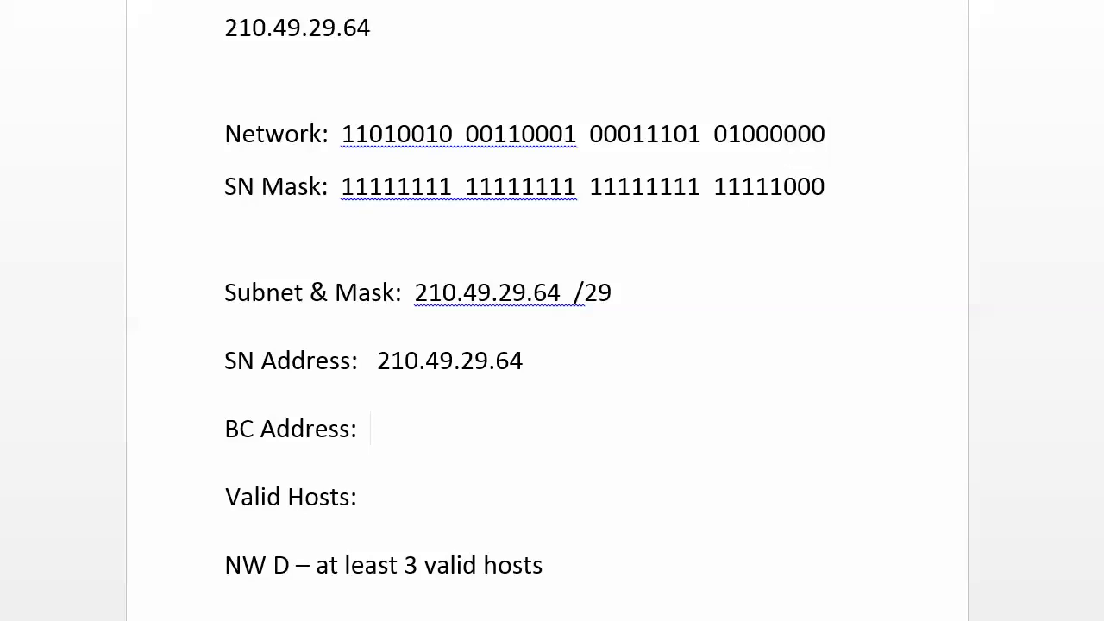
text(210.49.)
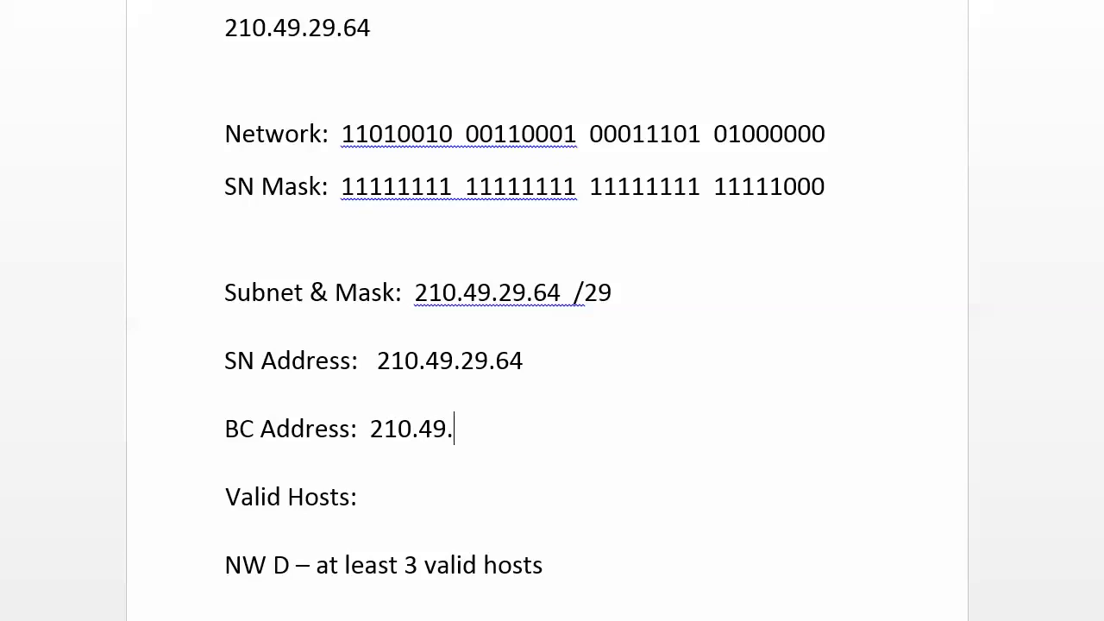
text(29.71)
Enter NW D's Valid Hosts range as 210.49.29.65 – 210.49.29.70
click(363, 497)
text(210.49.29.)
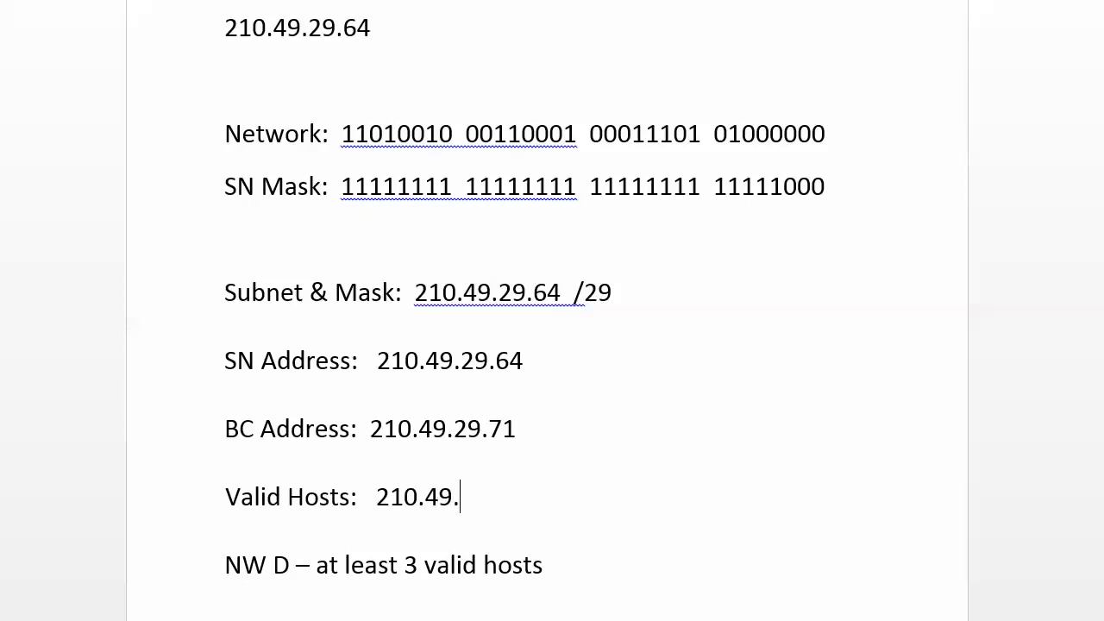
text(65 - )
text(210.49.29.)
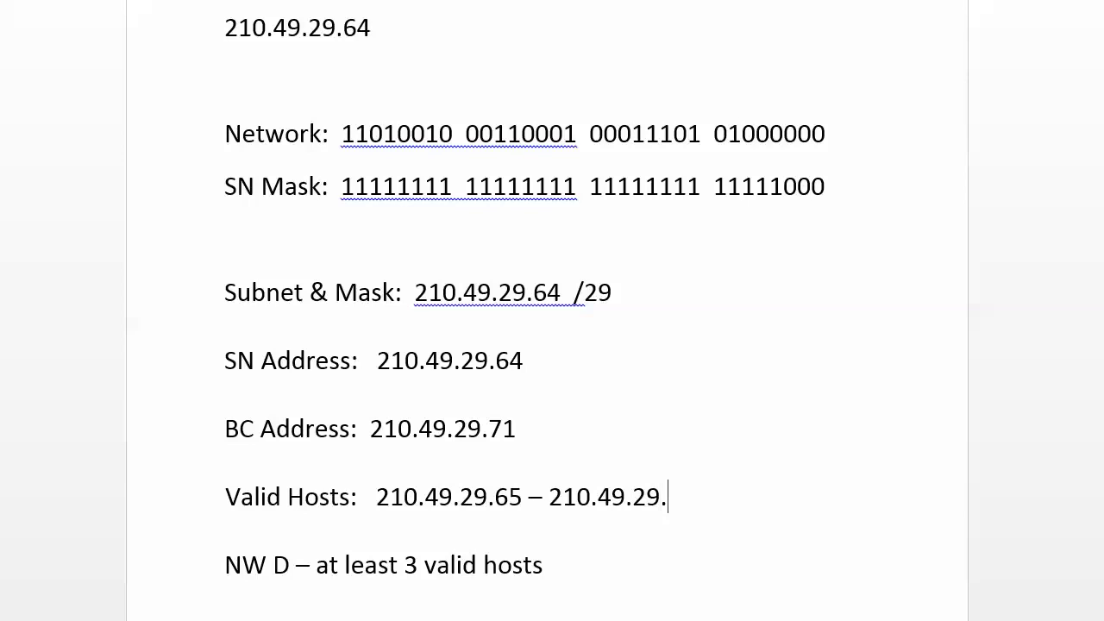
text(70)
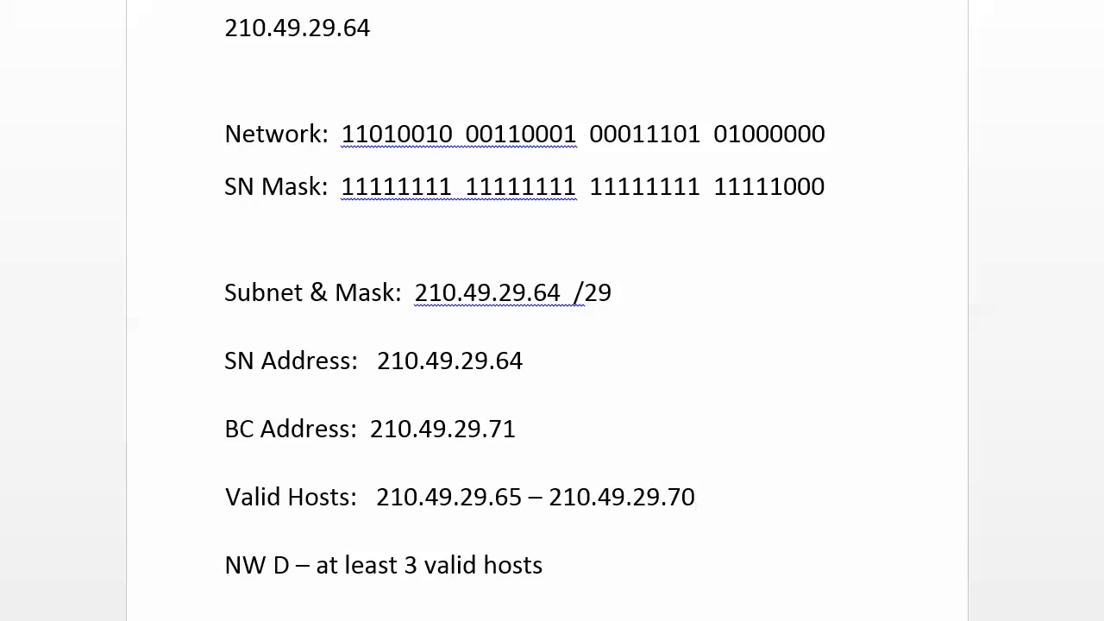